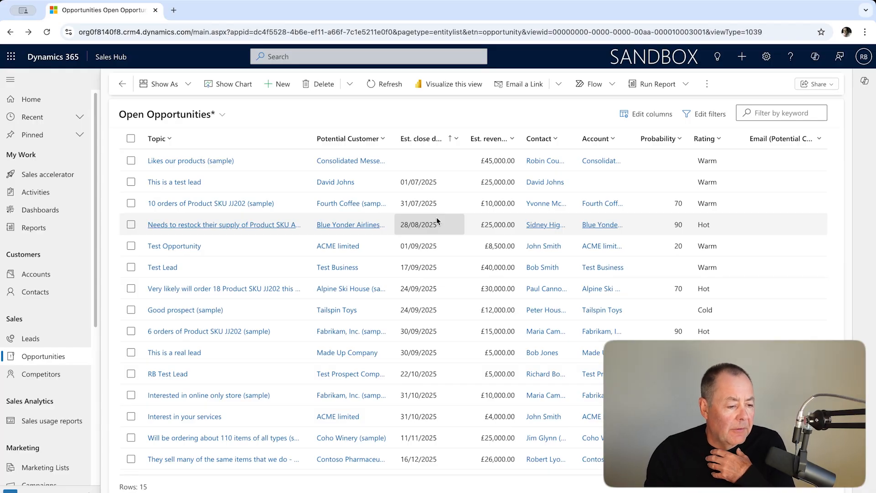
# Show the open opportunities in the Pipeline view and widen the Est. revenue column to fit the full amounts.
pyautogui.click(181, 87)
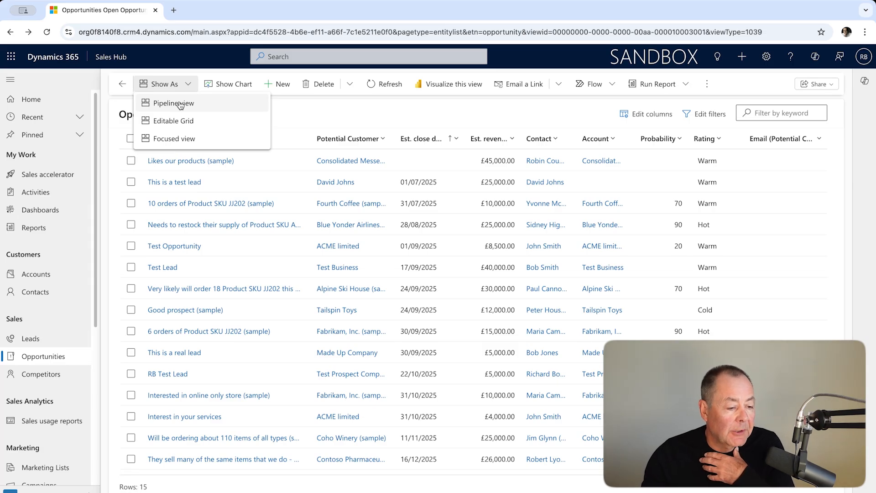
pyautogui.click(179, 103)
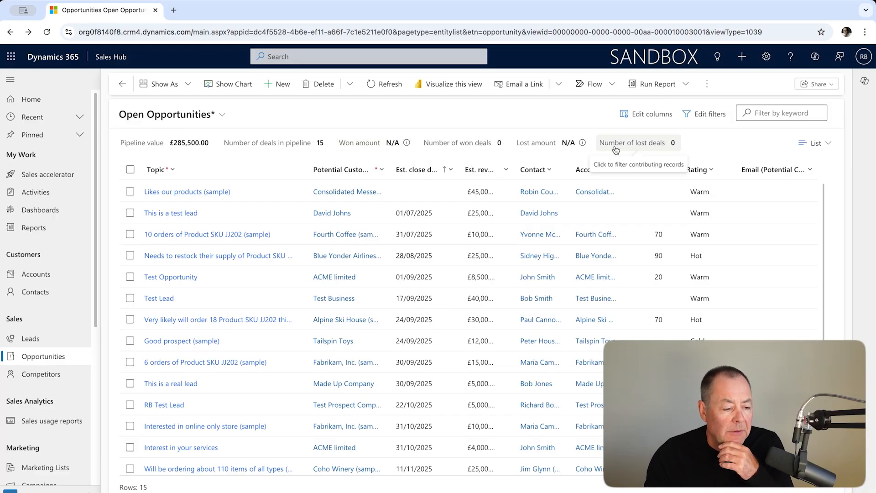
pyautogui.click(828, 147)
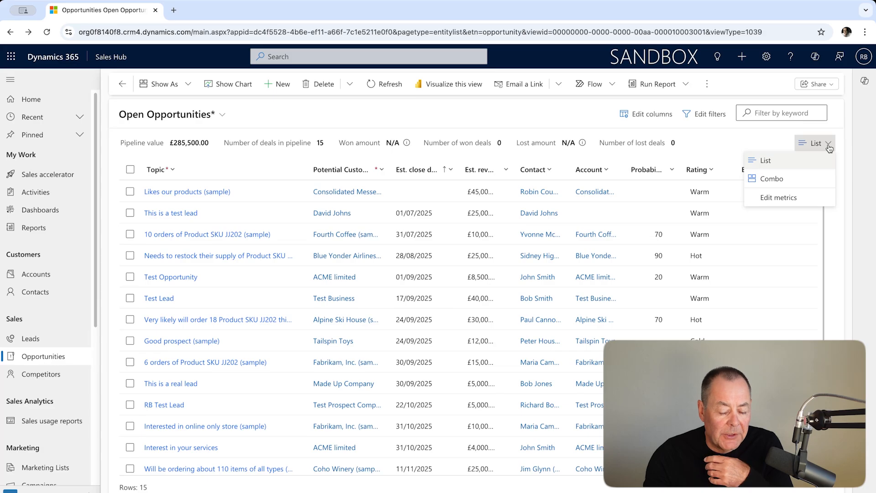
pyautogui.click(743, 139)
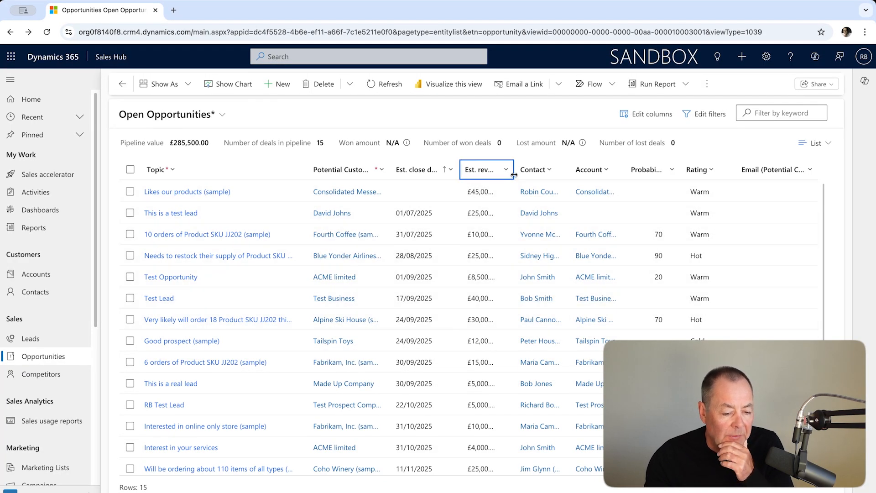
pyautogui.moveTo(514, 174); pyautogui.dragTo(537, 174)
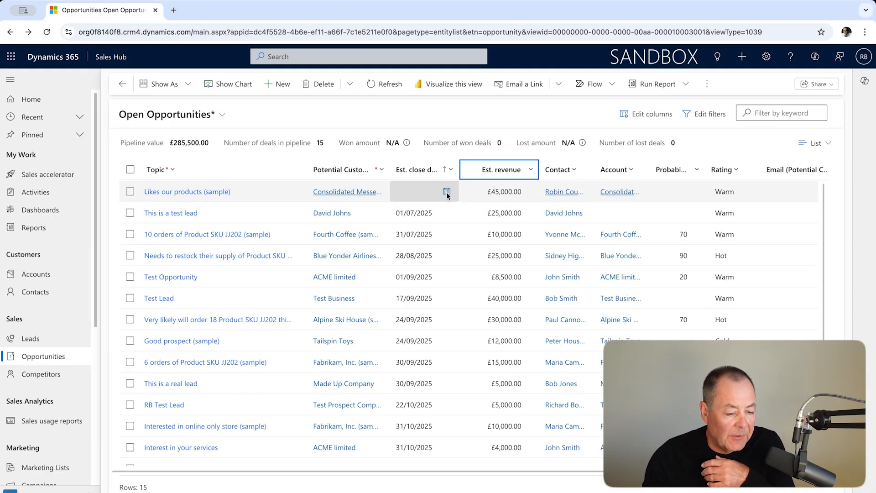
# Set the estimated close date of the "Likes our products (sample)" opportunity to 30/09/2025 directly in the list.
pyautogui.click(447, 191)
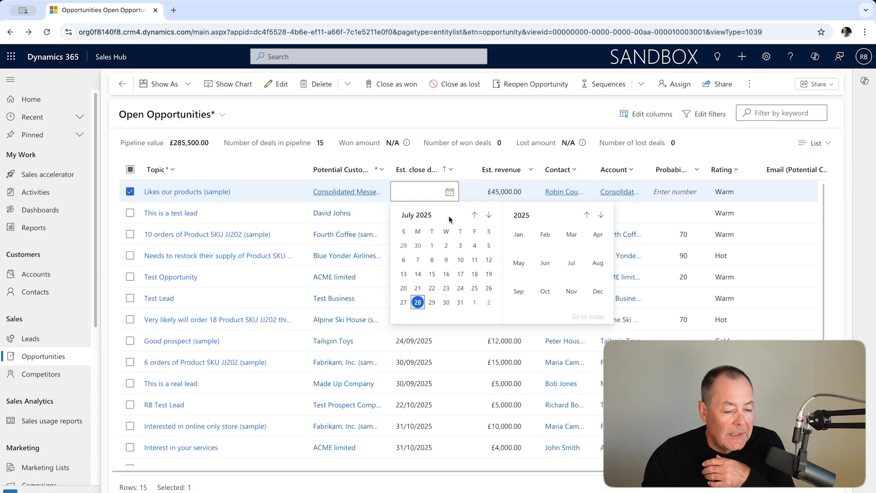
pyautogui.click(489, 214)
pyautogui.click(489, 215)
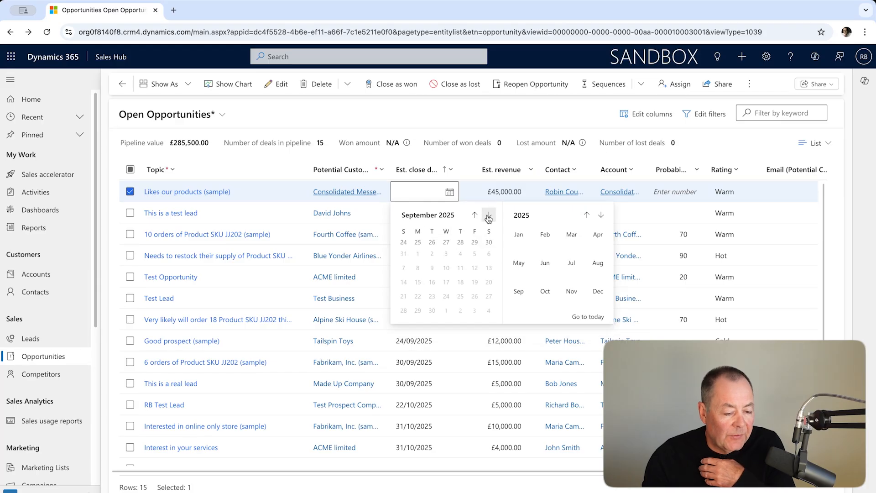
pyautogui.click(431, 302)
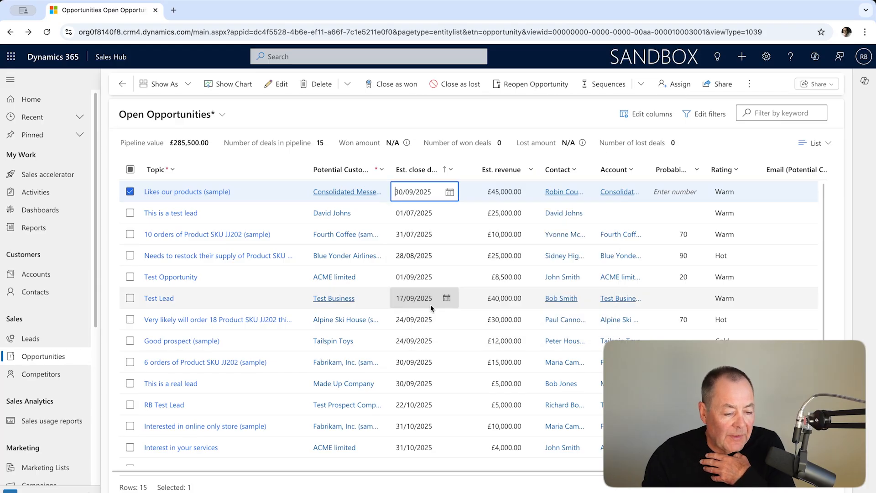
pyautogui.click(637, 218)
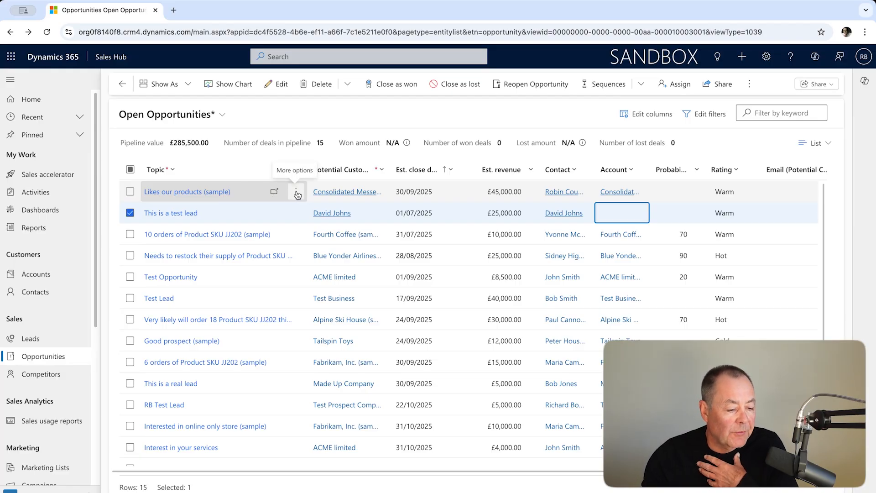
# Check the row actions for "Likes our products (sample)" and open that opportunity's details beside the list.
pyautogui.click(297, 195)
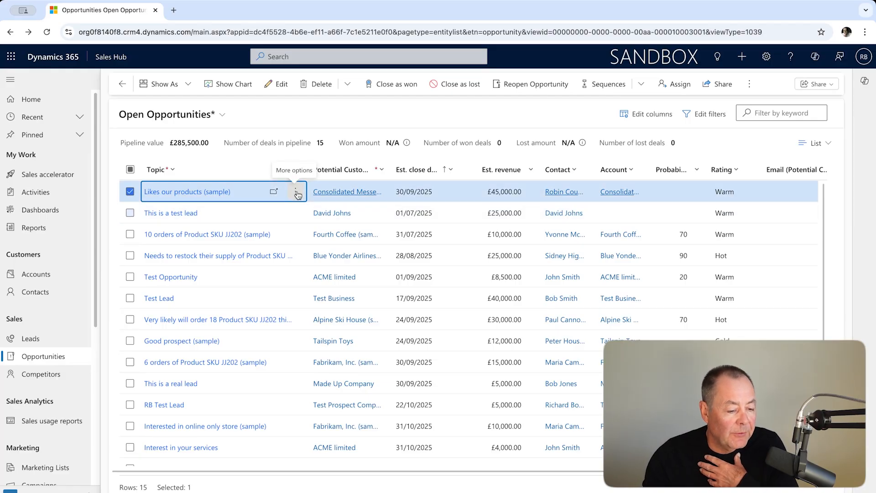
pyautogui.click(297, 195)
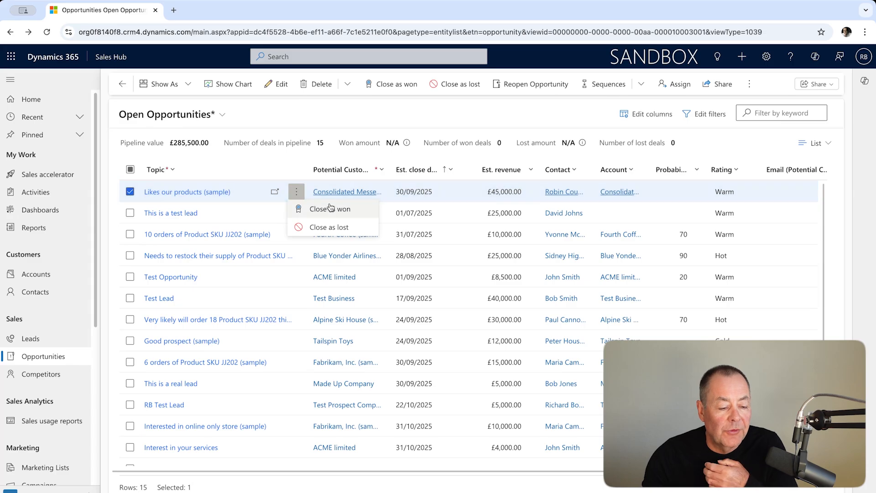
pyautogui.click(188, 195)
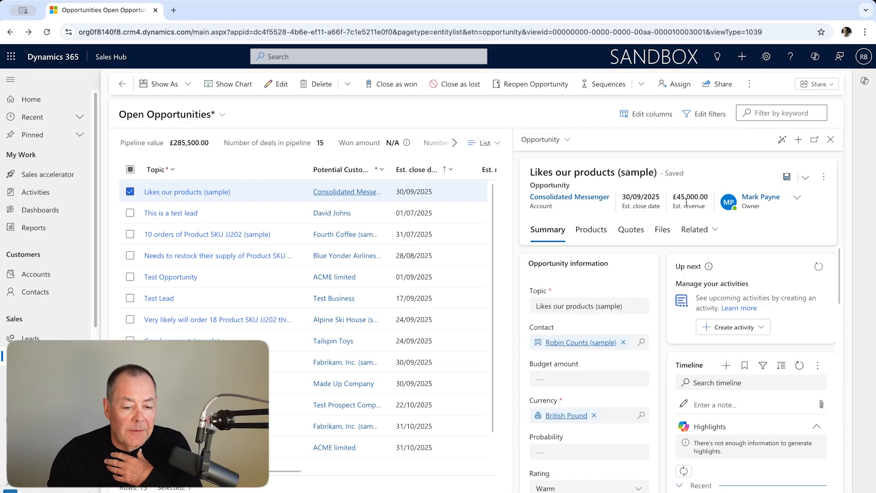
# Customize the opportunity side pane with Compact header on and Extended width off, and close the pane.
pyautogui.click(782, 141)
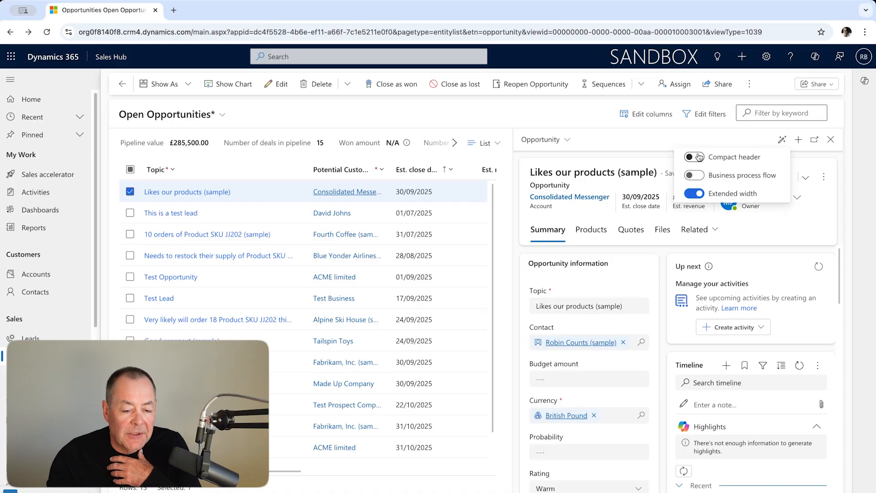
pyautogui.click(694, 157)
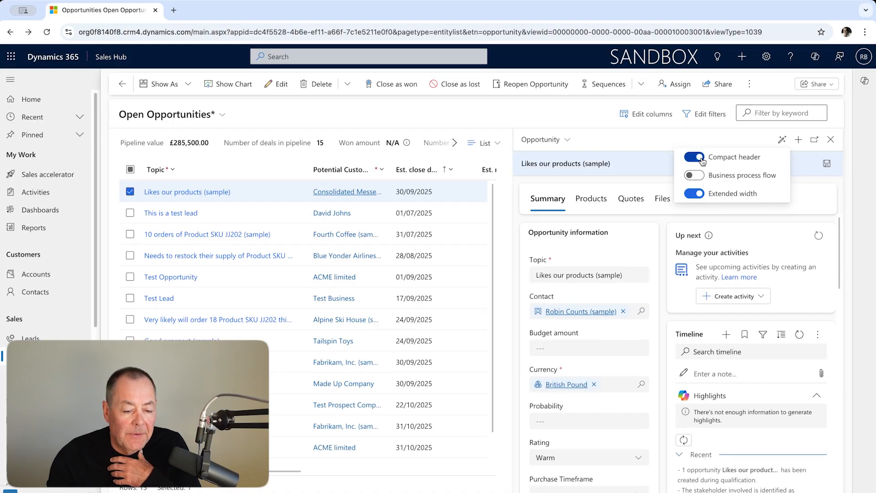
pyautogui.click(698, 193)
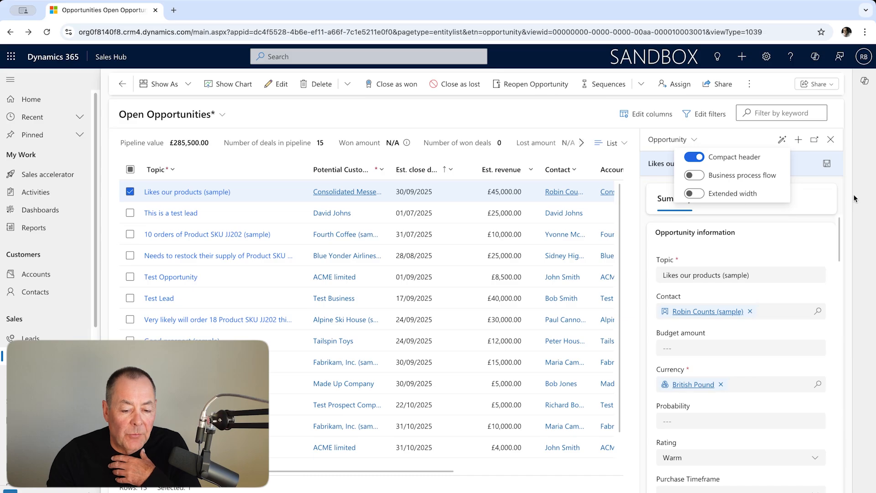
pyautogui.click(758, 136)
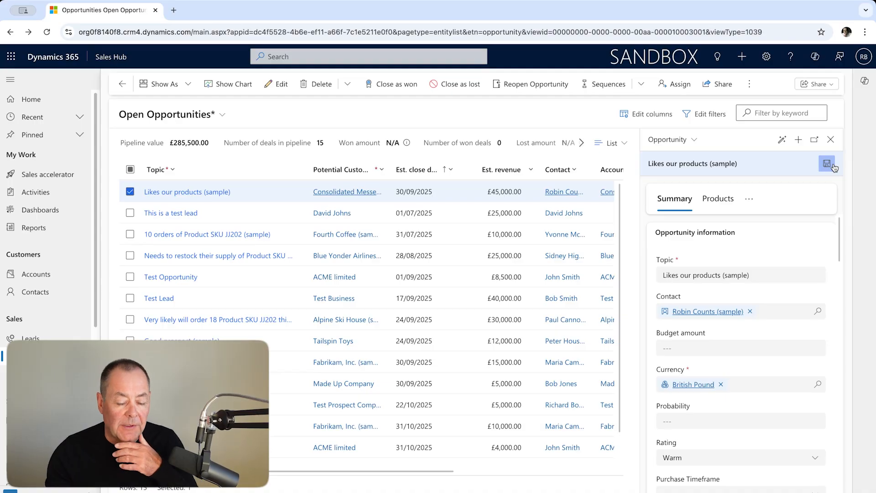
pyautogui.click(830, 142)
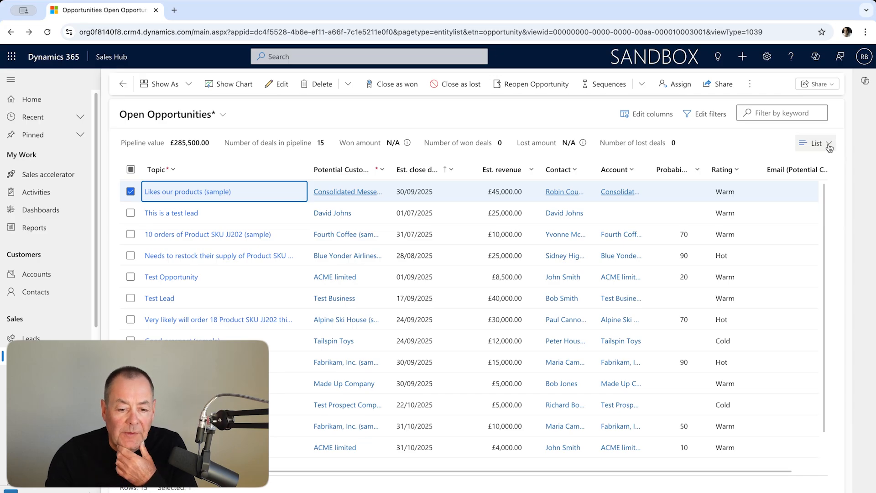
# Switch the pipeline layout to Combo and look through the opportunity list beneath the chart.
pyautogui.click(828, 145)
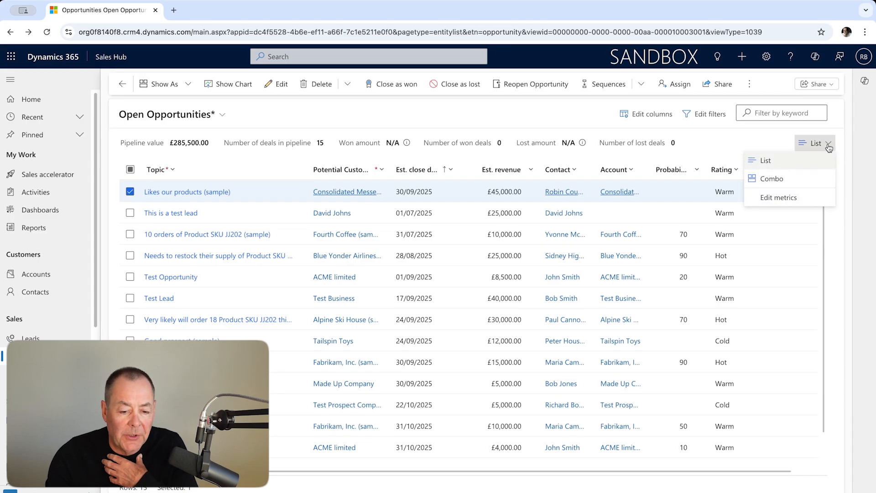
pyautogui.click(800, 182)
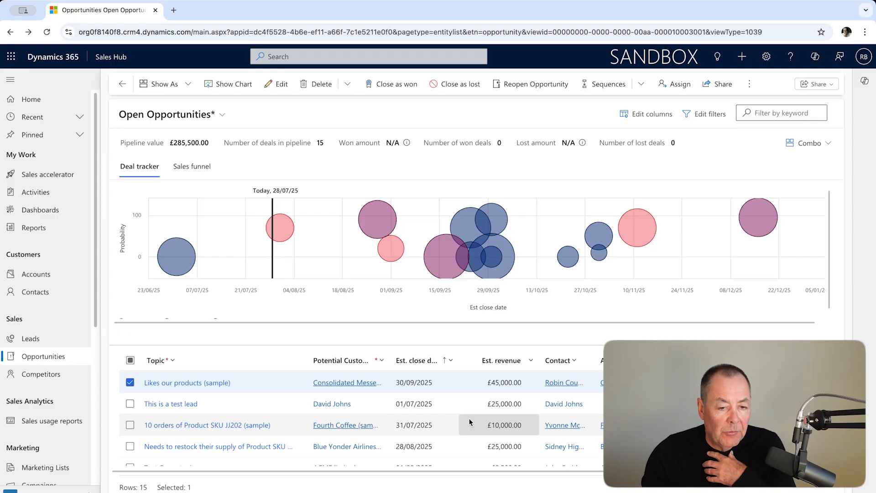
pyautogui.scroll(-2, 501, 425)
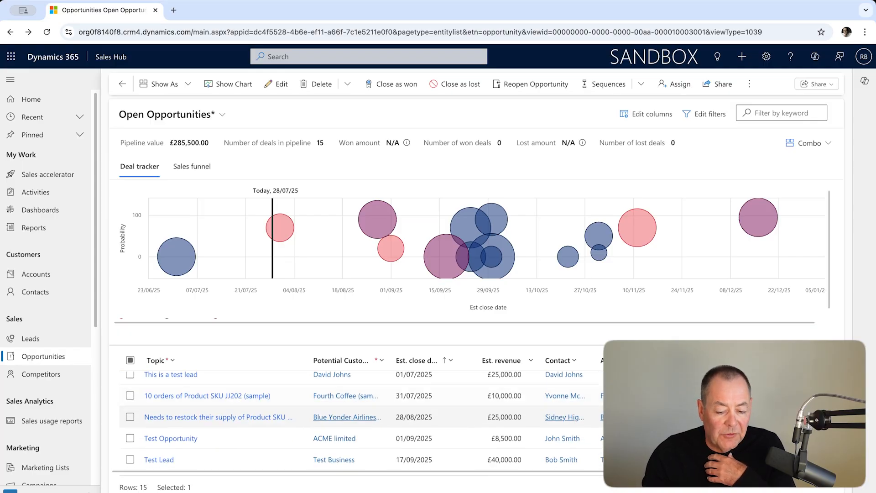
pyautogui.scroll(2, 501, 424)
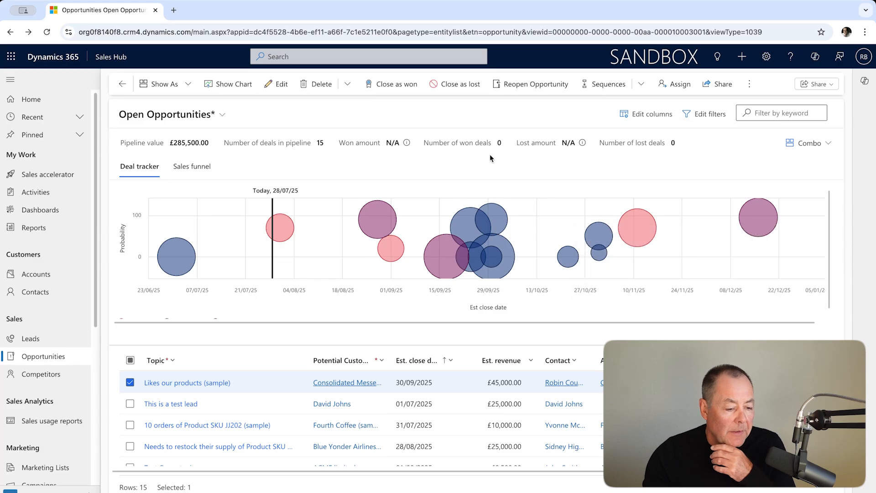
# Examine the Deal tracker bubbles against their close dates, deal details and the pipeline phase legend.
pyautogui.moveTo(356, 222)
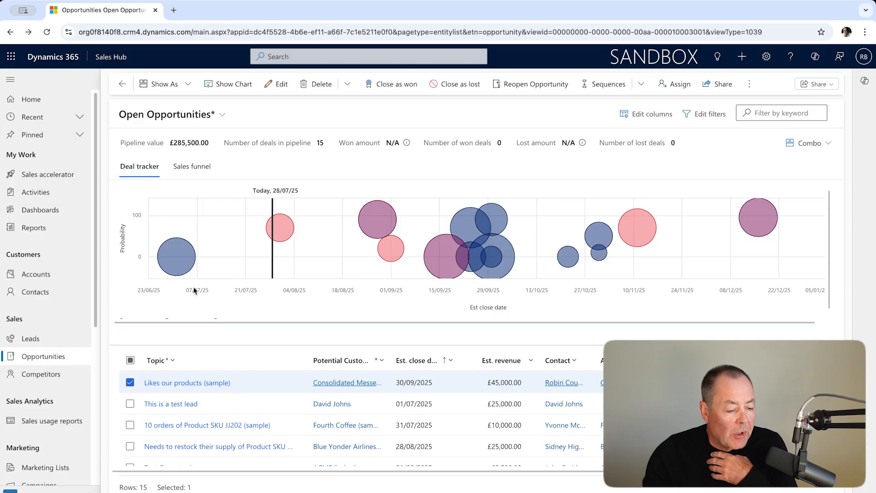
pyautogui.moveTo(248, 253)
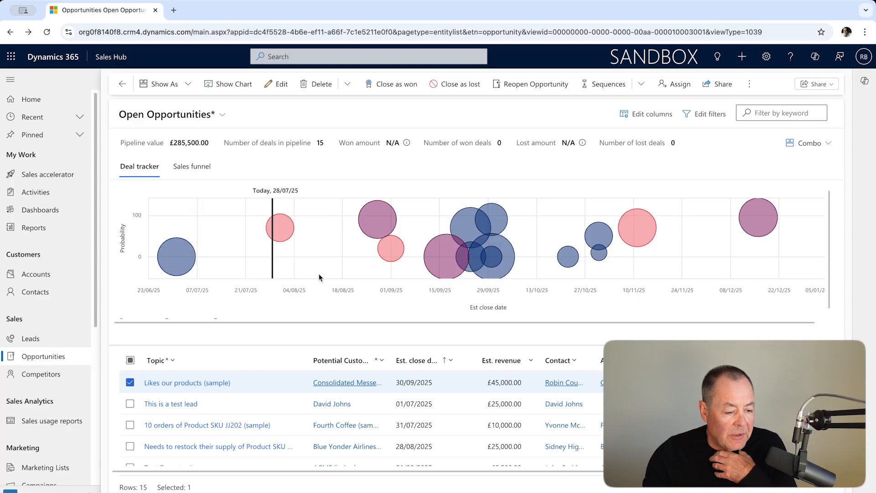
pyautogui.moveTo(175, 252)
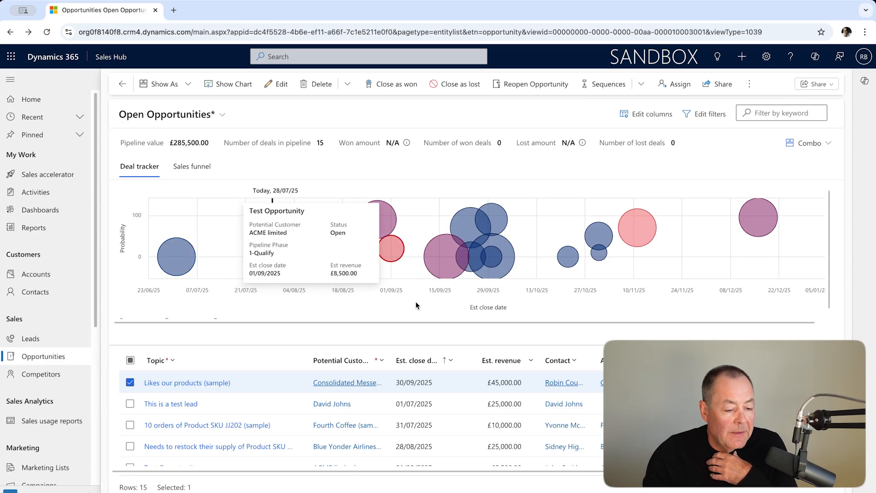
pyautogui.moveTo(637, 230)
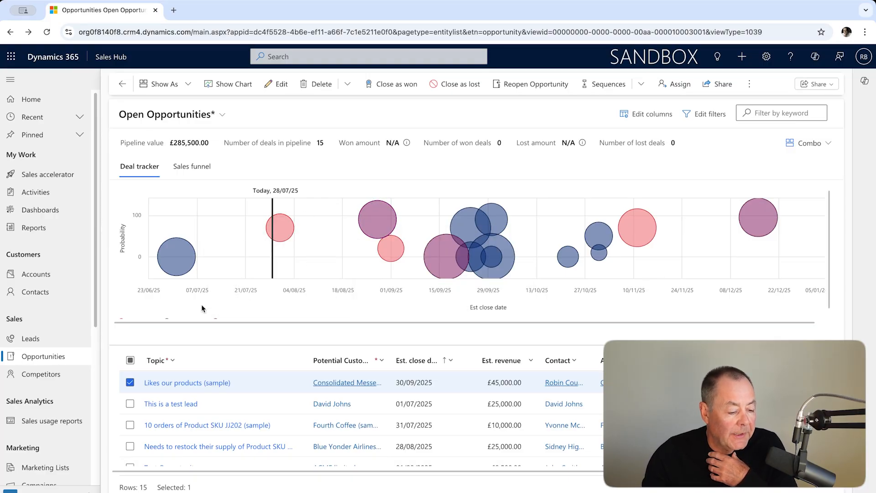
pyautogui.scroll(-1, 201, 305)
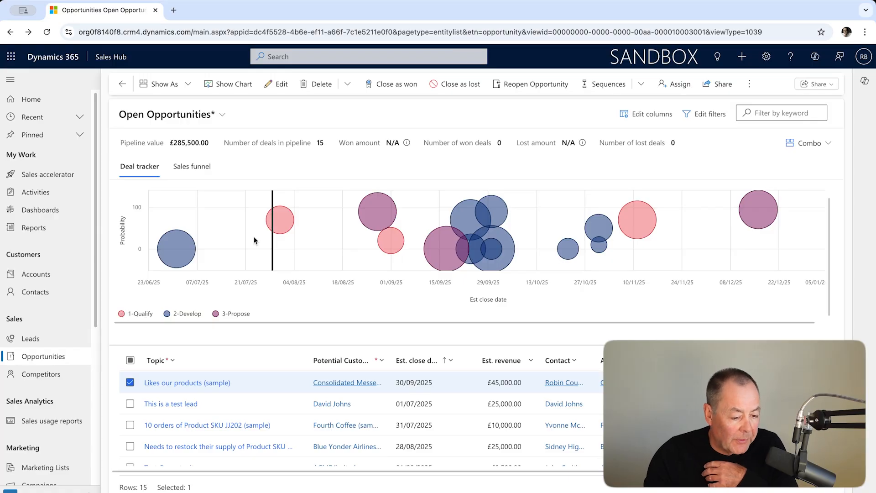
# Open the Product SKU AX305 restock opportunity from its Deal tracker bubble, review its details and close them.
pyautogui.moveTo(282, 224)
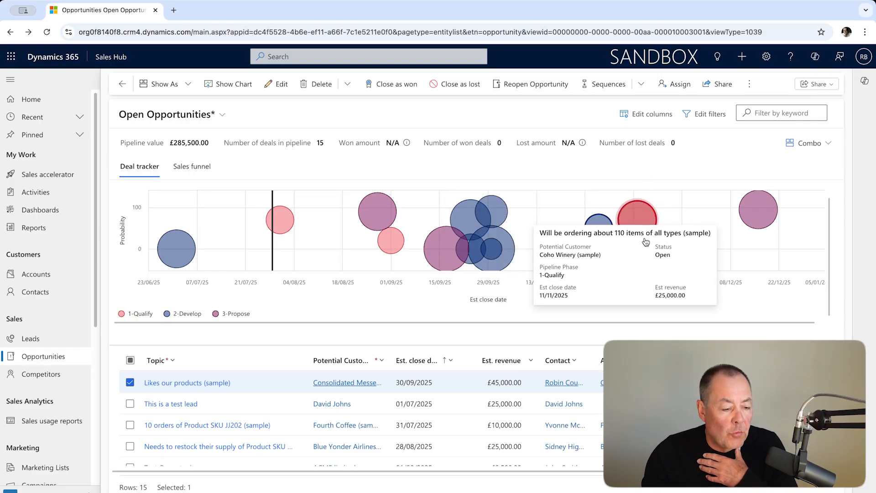
pyautogui.moveTo(464, 227)
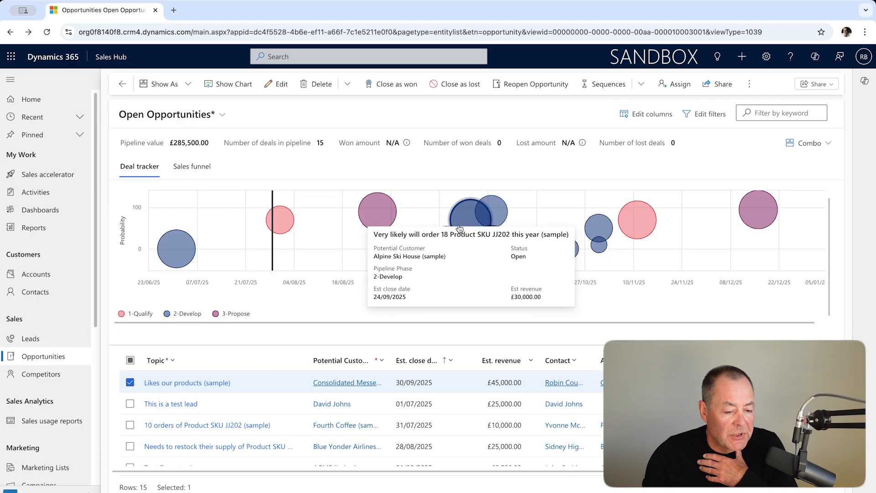
pyautogui.click(387, 210)
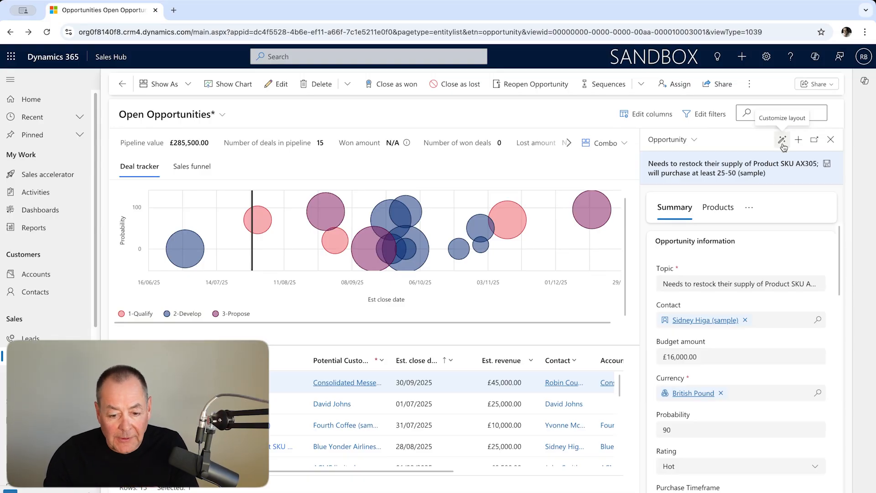
pyautogui.click(831, 140)
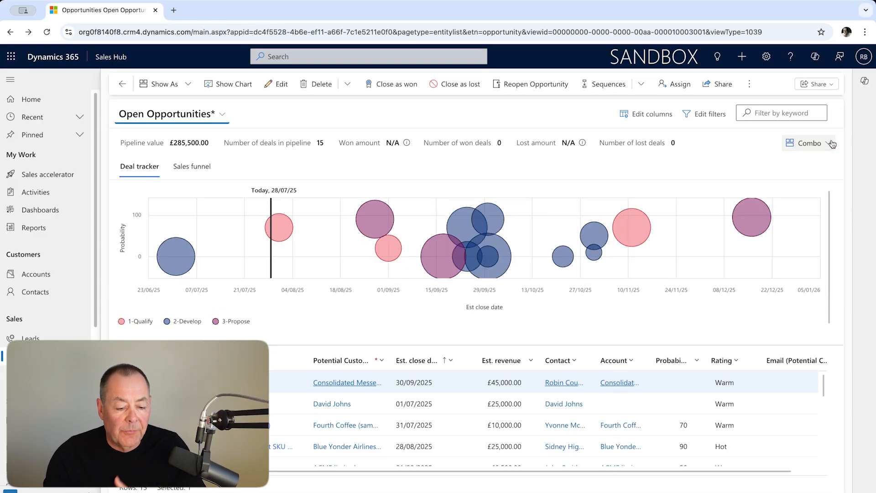
# Show the Sales funnel chart, inspect each phase's figures, and filter the opportunities to the 3-Propose phase.
pyautogui.click(192, 167)
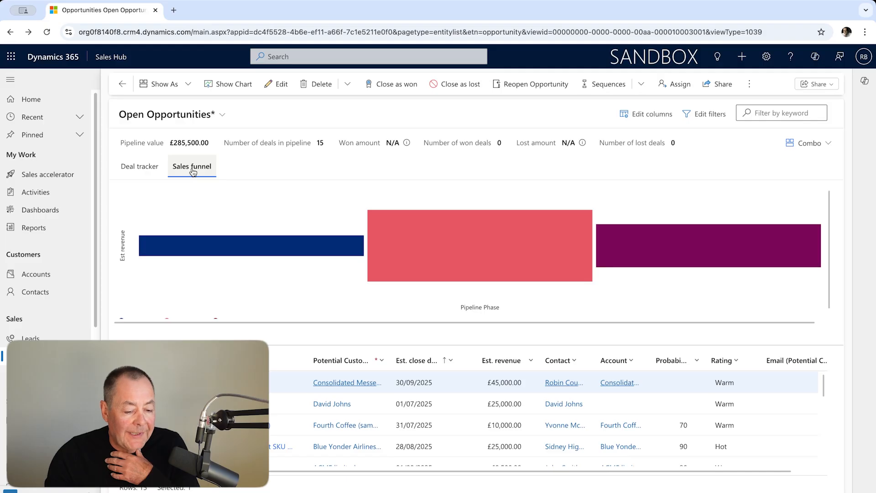
pyautogui.moveTo(256, 245)
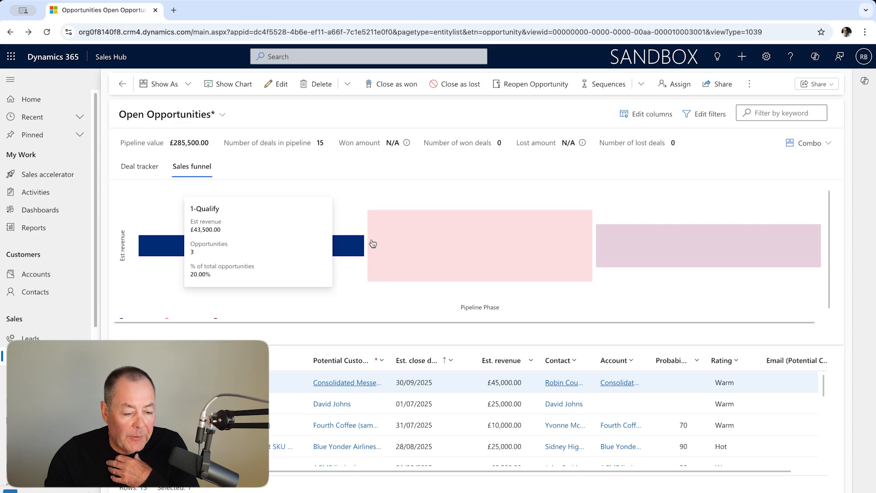
pyautogui.moveTo(453, 246)
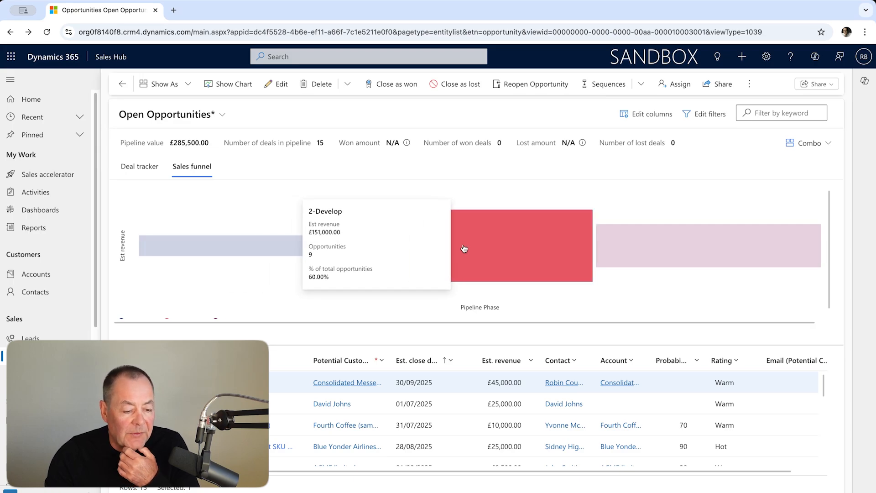
pyautogui.moveTo(617, 247)
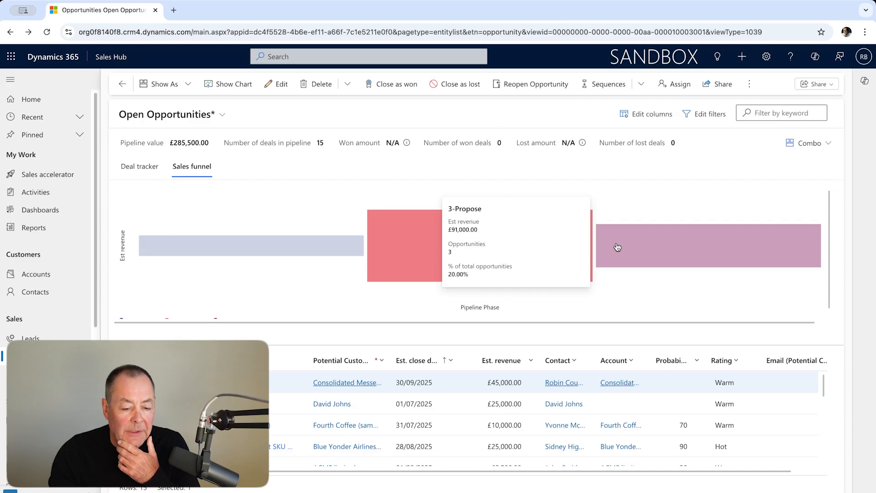
pyautogui.click(676, 241)
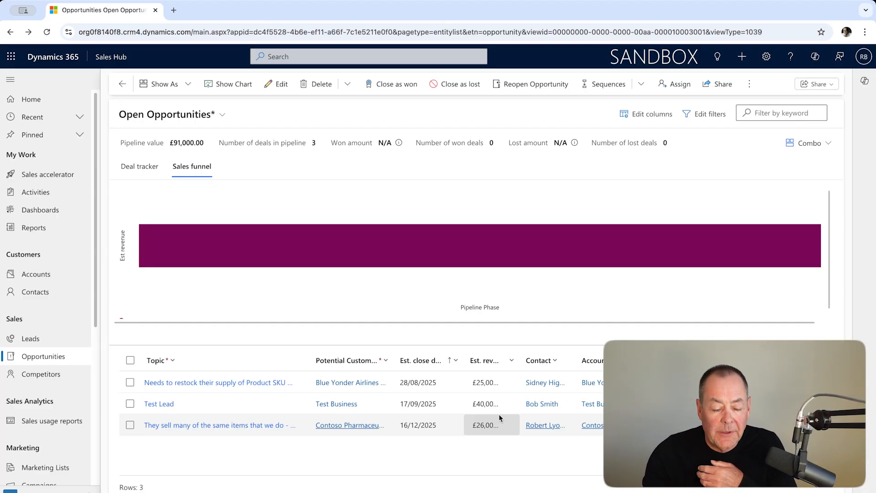
# Edit the pipeline metrics so Number of won deals comes before Won amount, and hide the Lost amount metric.
pyautogui.click(823, 149)
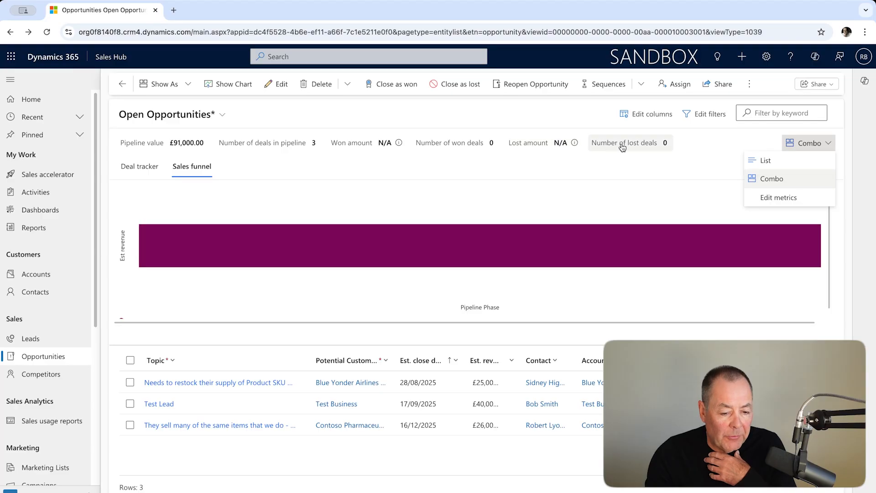
pyautogui.click(777, 201)
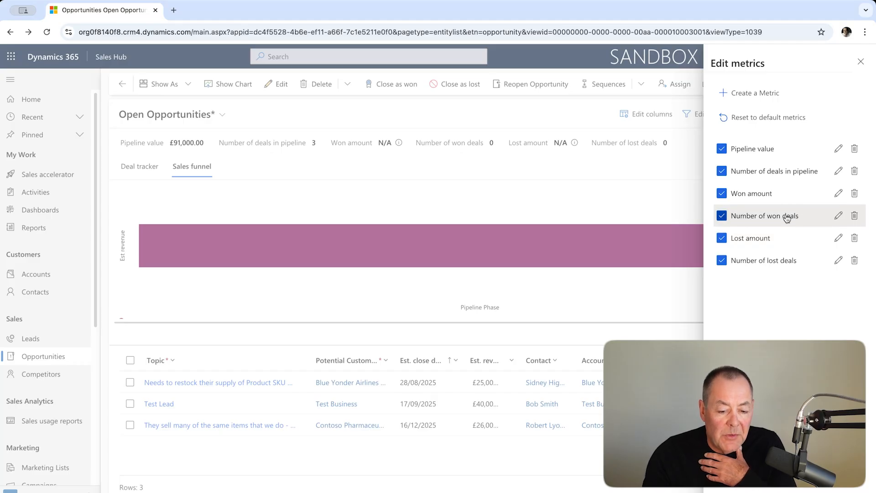
pyautogui.moveTo(786, 219); pyautogui.dragTo(786, 191)
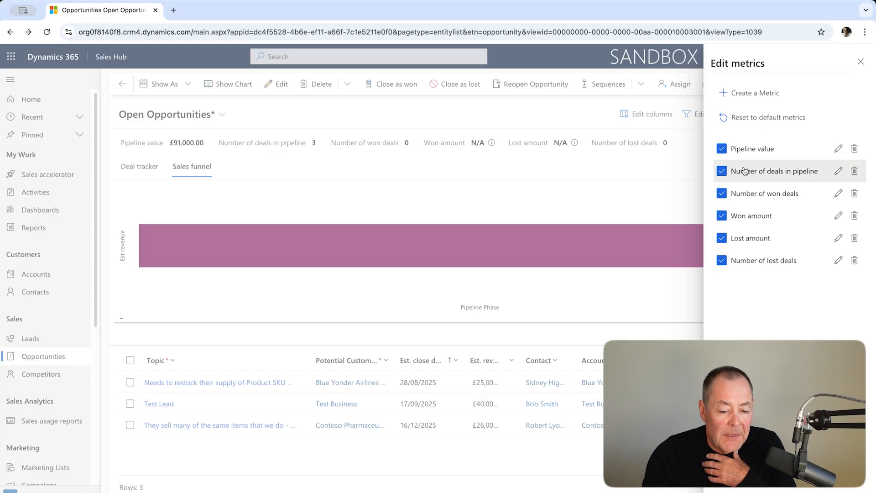
pyautogui.click(724, 241)
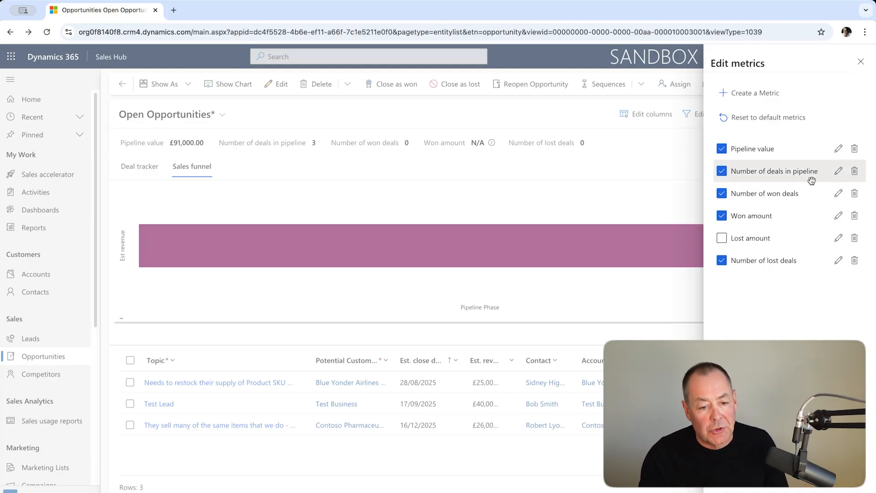
# Start creating a pipeline metric and label it Hot Rating.
pyautogui.click(738, 95)
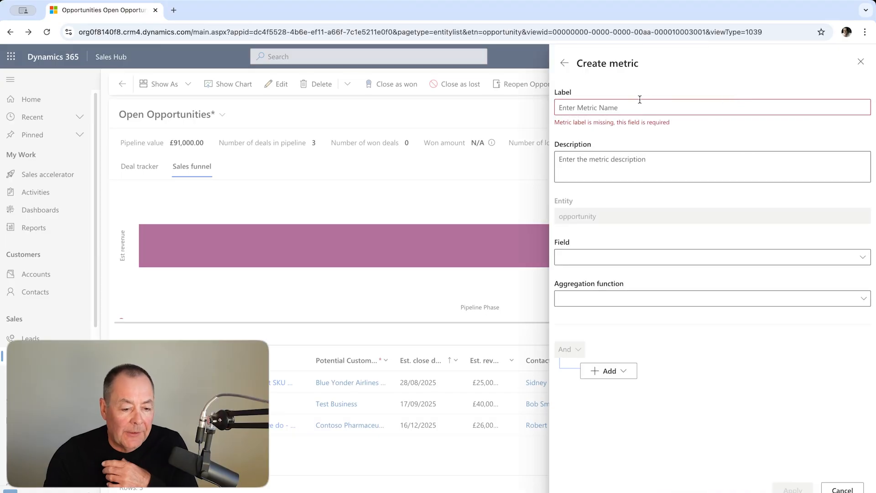
pyautogui.click(618, 108)
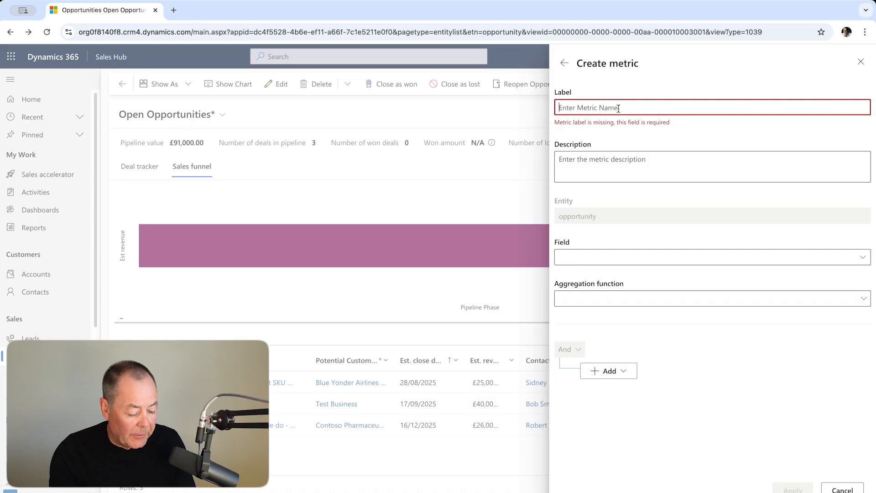
pyautogui.write('Ra')
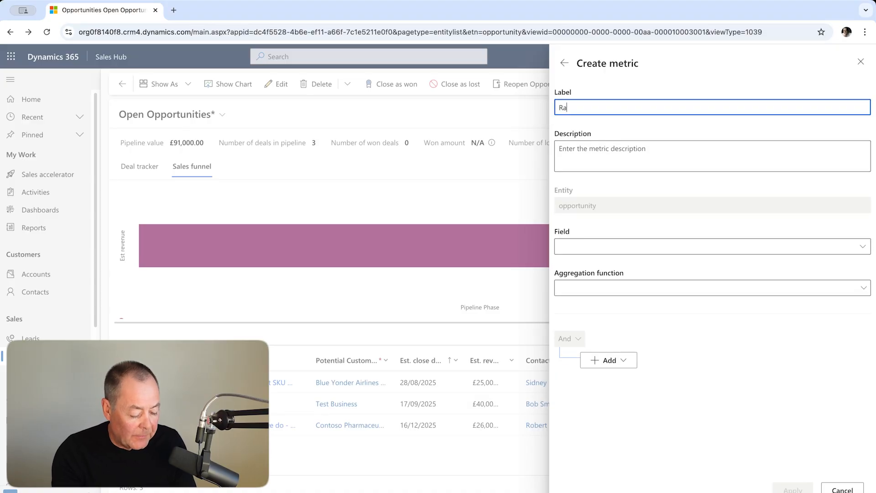
pyautogui.write('ting')
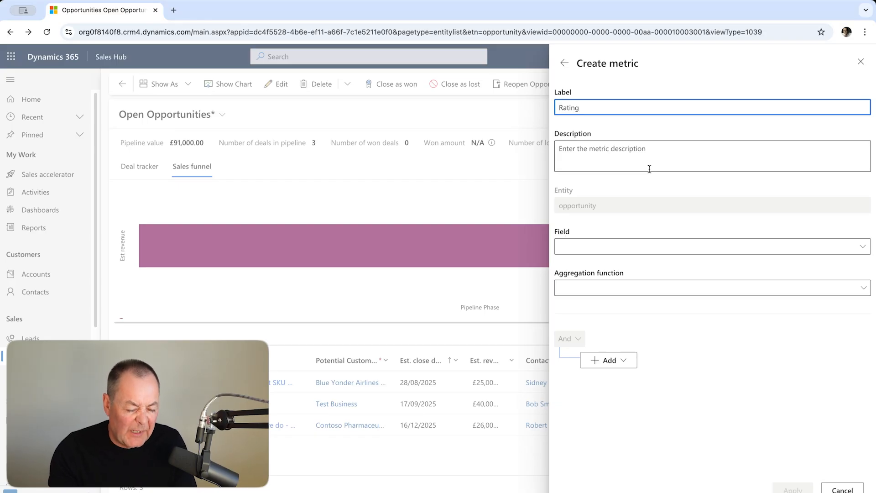
pyautogui.press('BackSpace')
pyautogui.press('BackSpace')
pyautogui.press('BackSpace')
pyautogui.press('BackSpace')
pyautogui.press('BackSpace')
pyautogui.press('BackSpace')
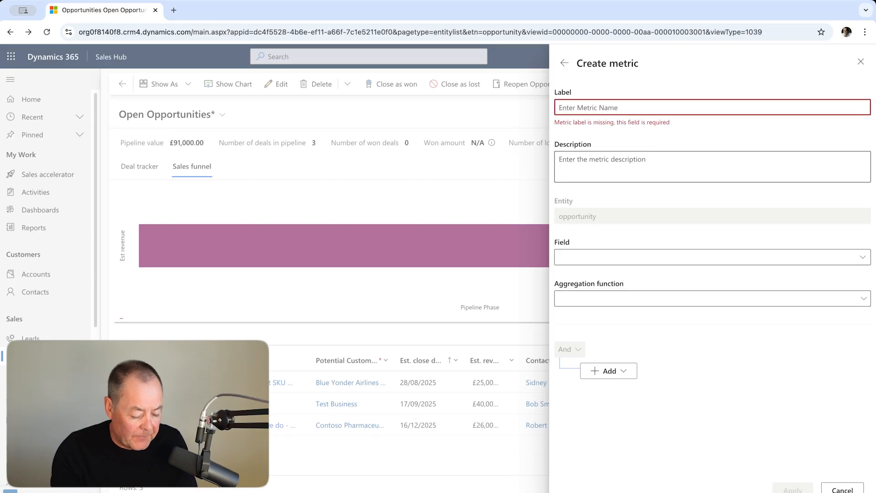
pyautogui.write('Hot r')
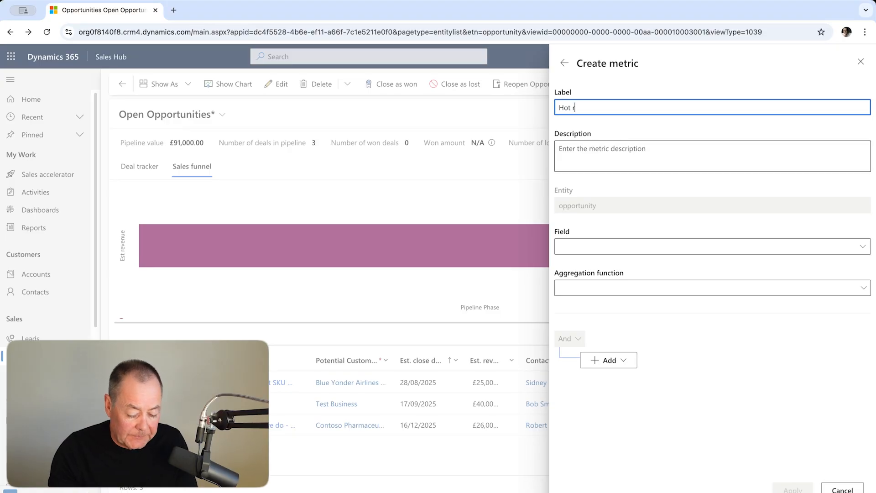
pyautogui.press('BackSpace')
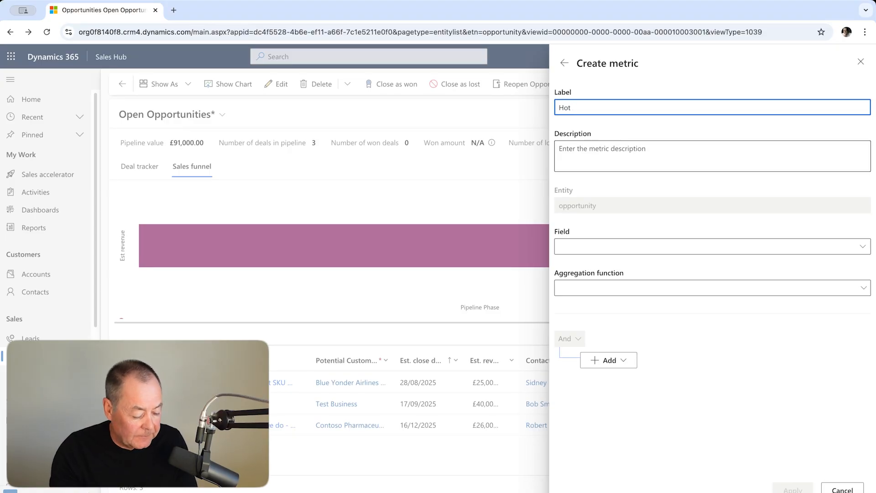
pyautogui.write('Rating')
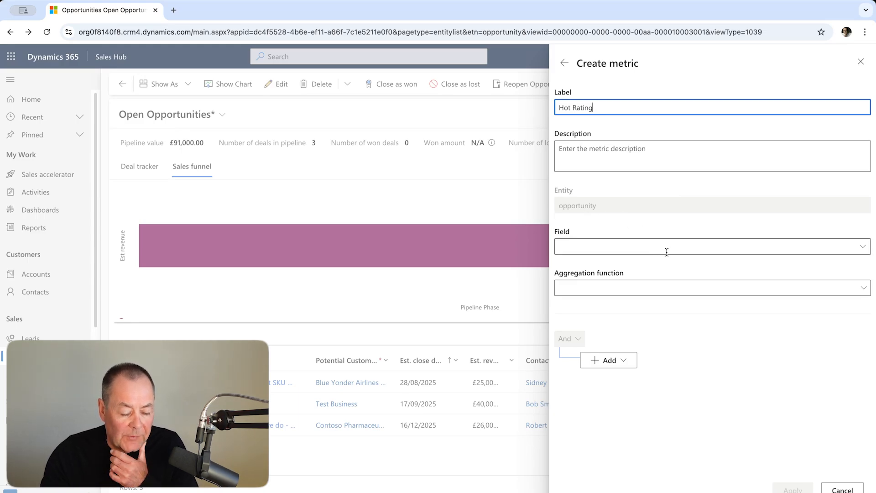
# Base the new metric on the Est. revenue field with the Sum aggregation function.
pyautogui.click(862, 248)
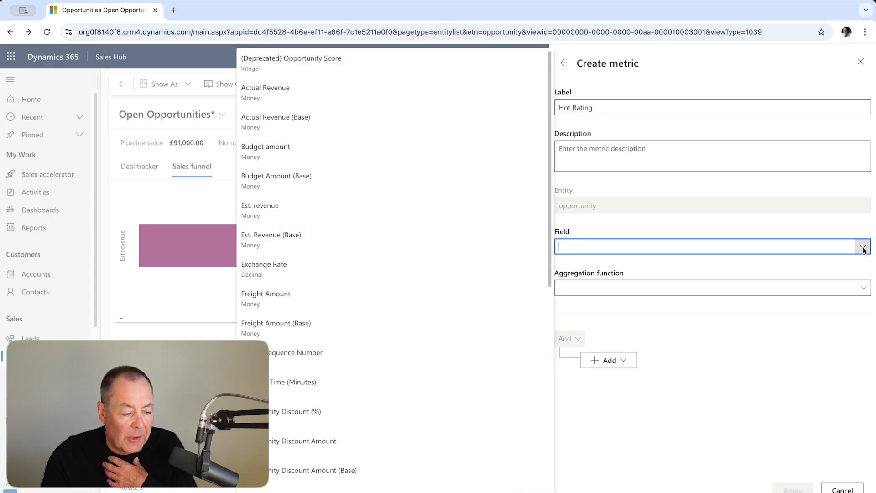
pyautogui.click(312, 206)
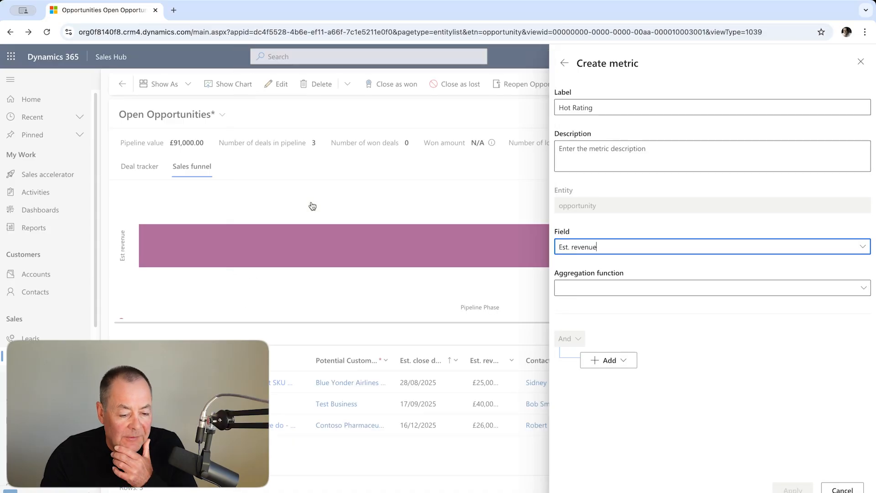
pyautogui.click(621, 289)
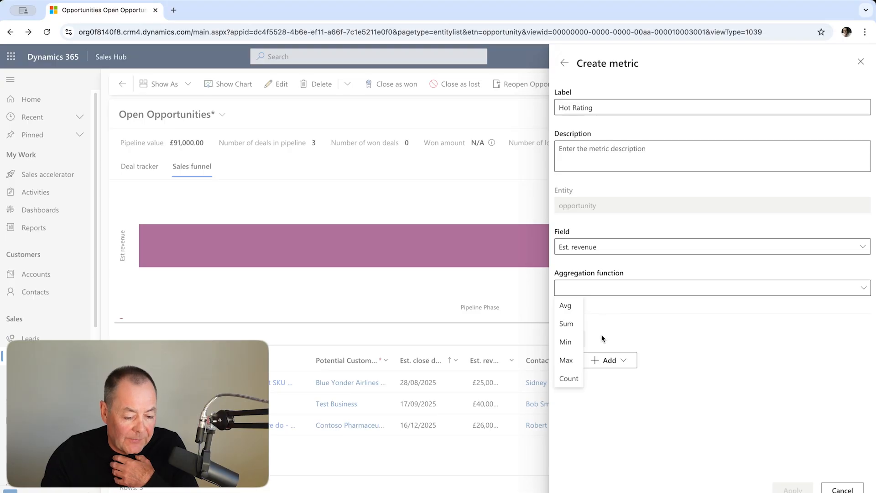
pyautogui.click(569, 324)
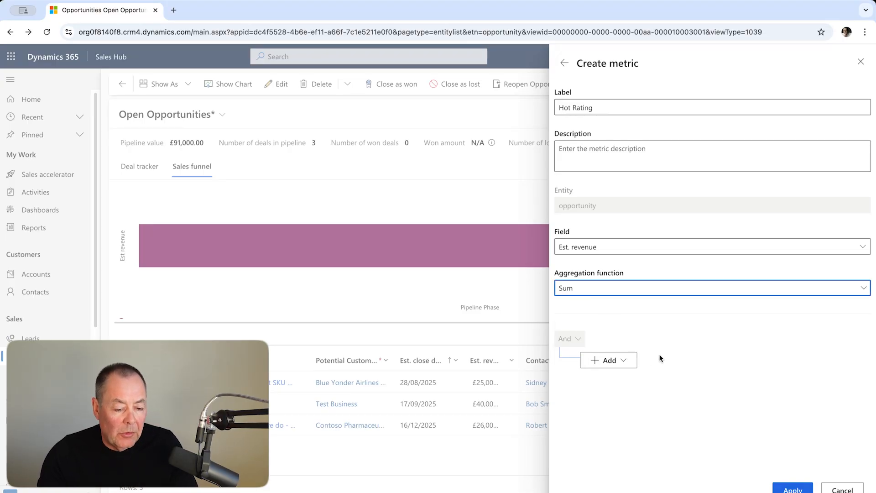
# Add a filter condition row to the metric on the Rating field.
pyautogui.click(611, 362)
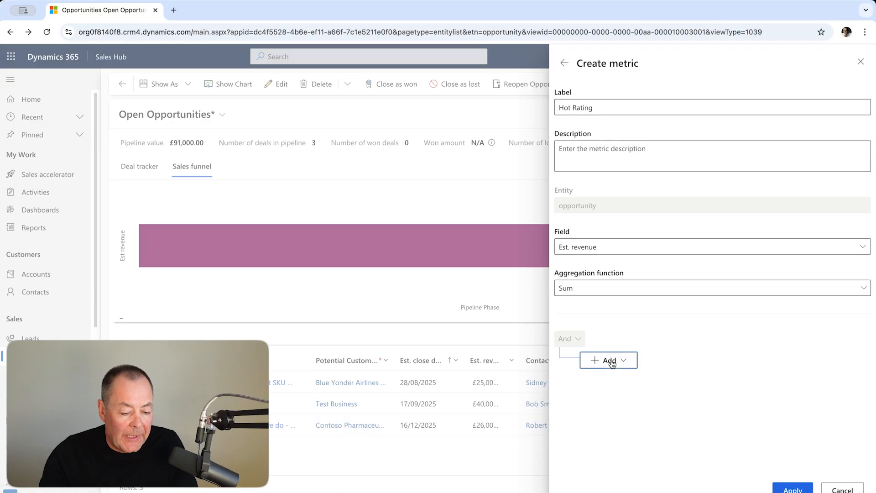
pyautogui.click(614, 378)
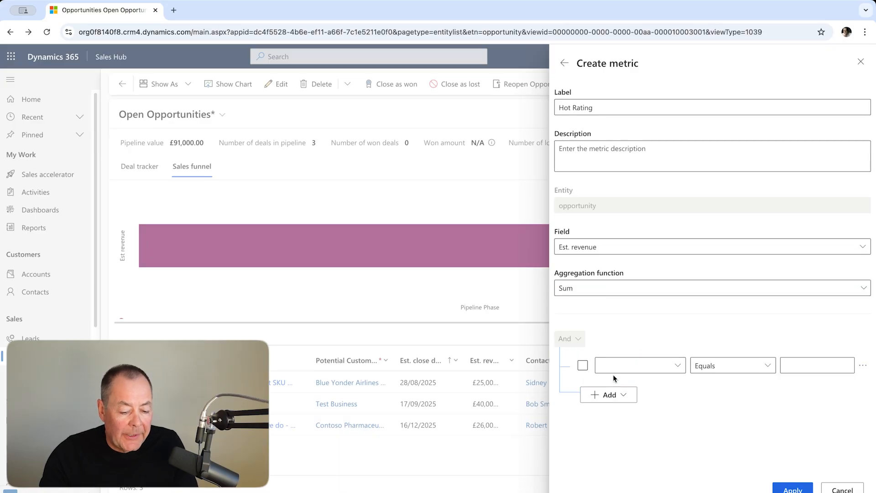
pyautogui.click(682, 368)
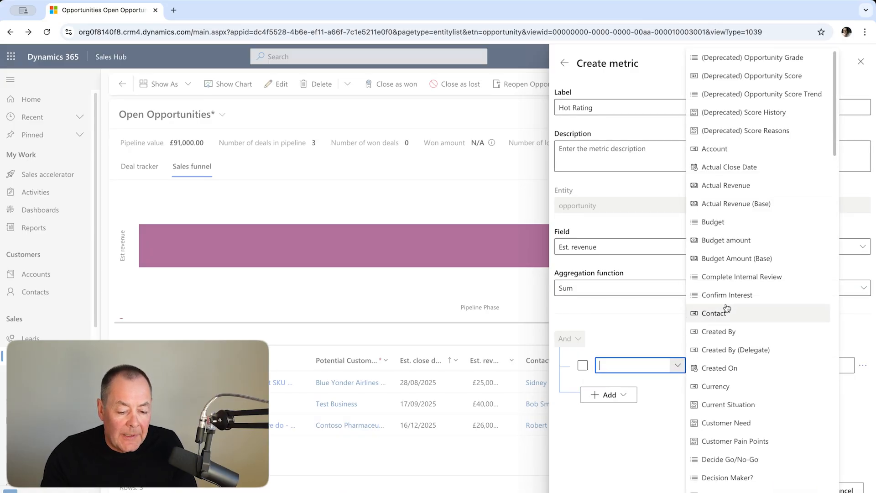
pyautogui.scroll(-10, 736, 300)
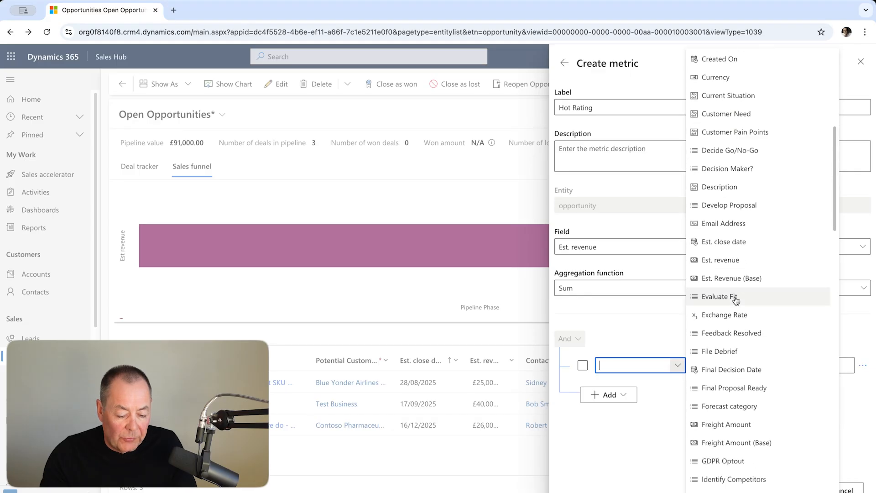
pyautogui.scroll(-8, 735, 300)
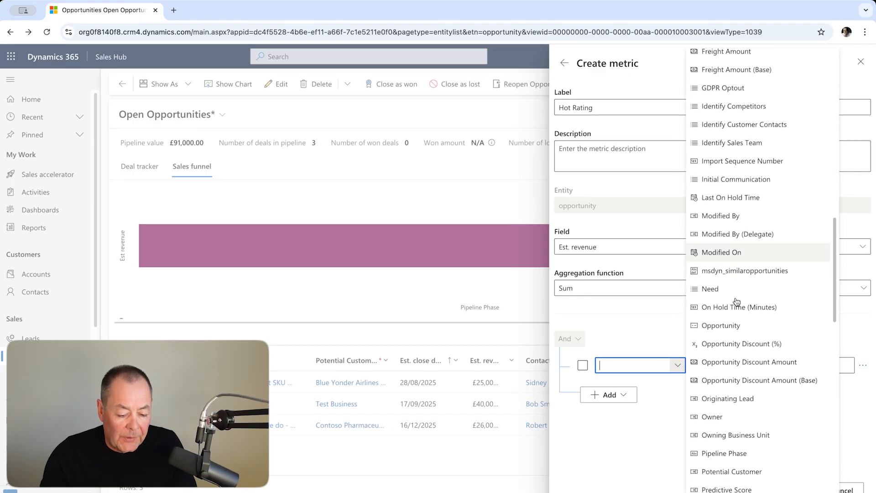
pyautogui.scroll(-4, 735, 301)
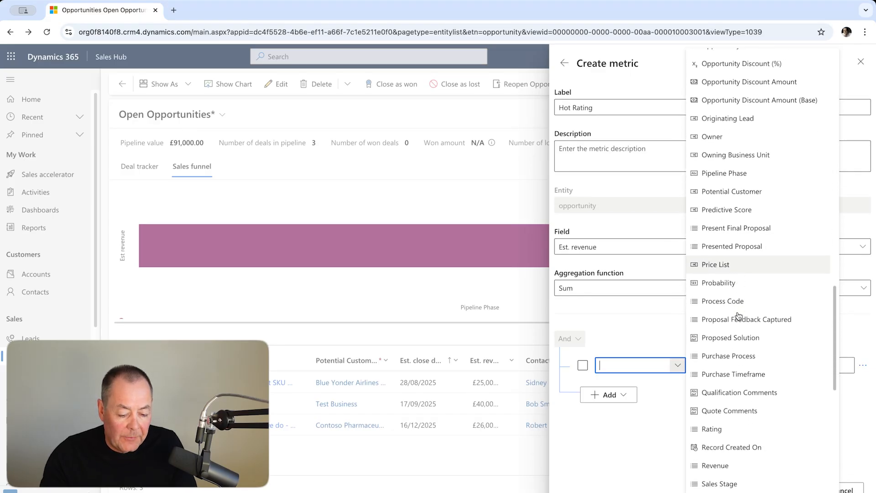
pyautogui.click(725, 427)
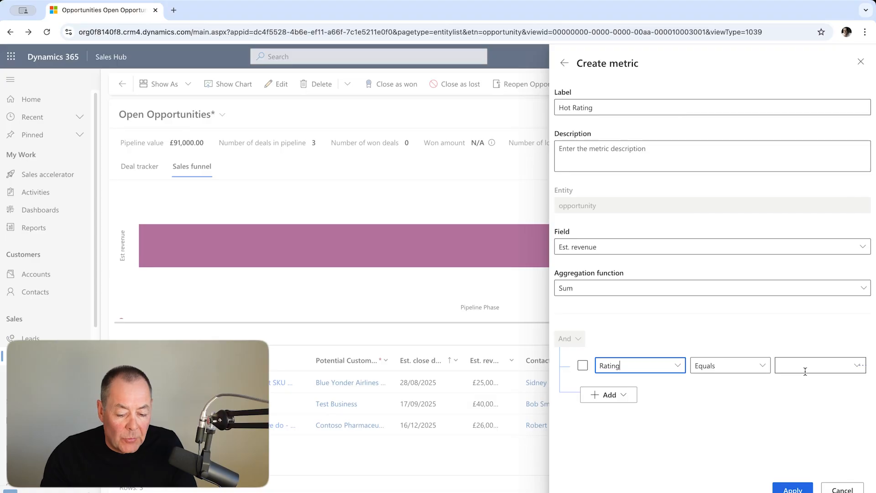
# Set the value of the Rating Equals condition to Hot and apply the new metric.
pyautogui.click(856, 368)
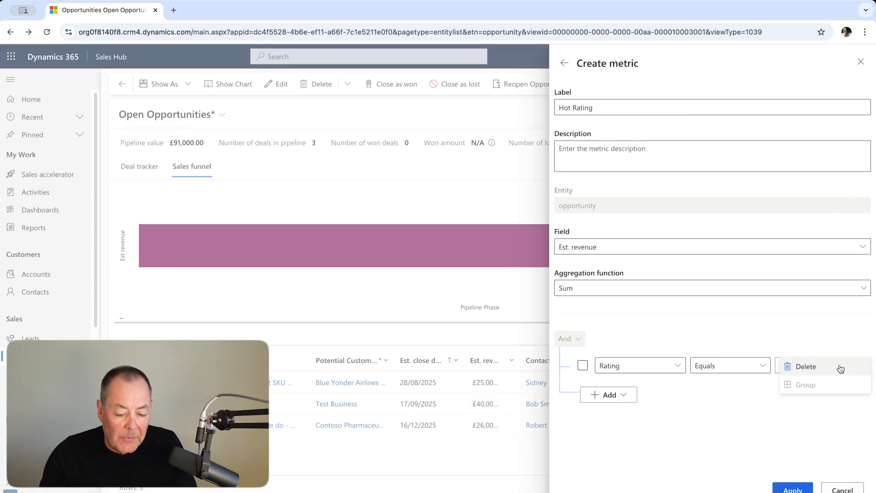
pyautogui.click(756, 381)
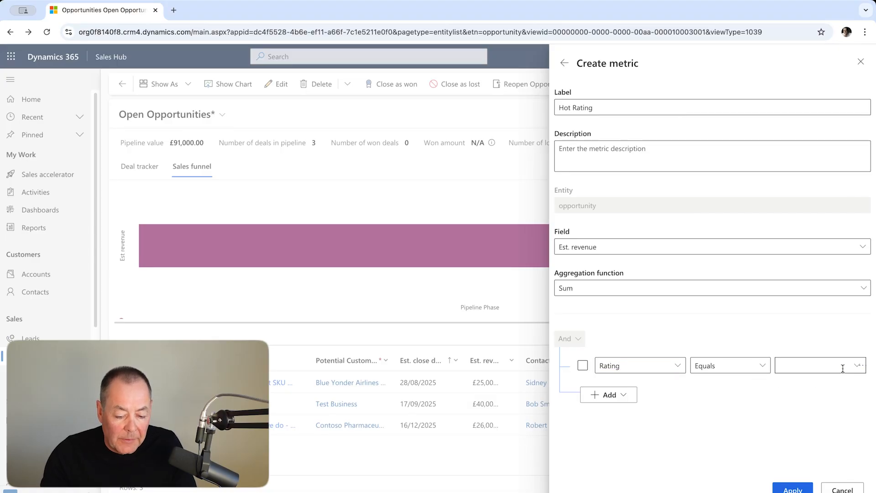
pyautogui.click(858, 367)
pyautogui.click(811, 346)
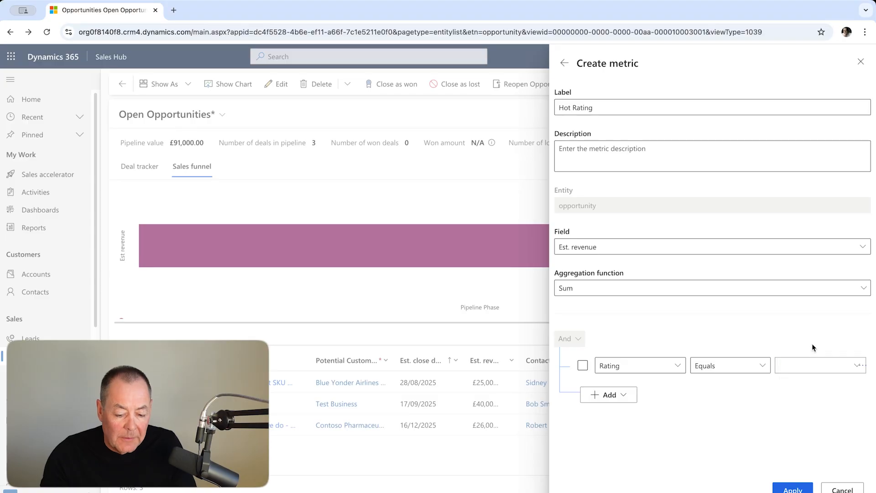
pyautogui.click(810, 364)
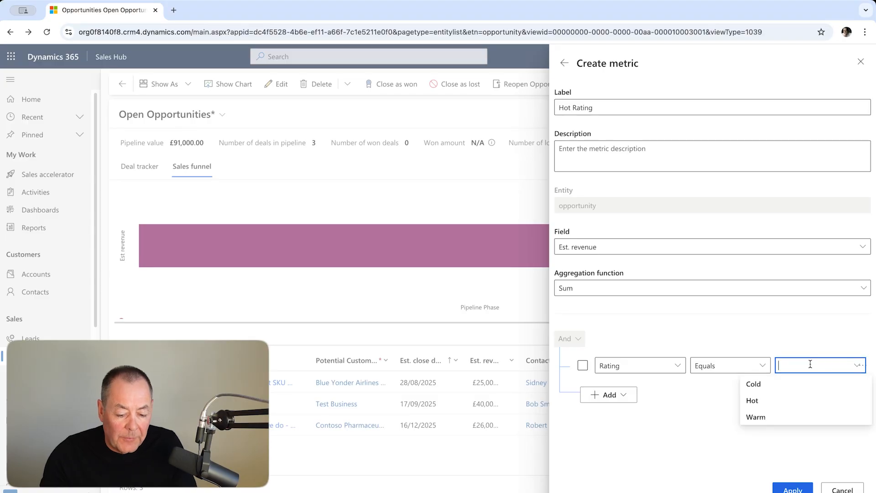
pyautogui.click(771, 402)
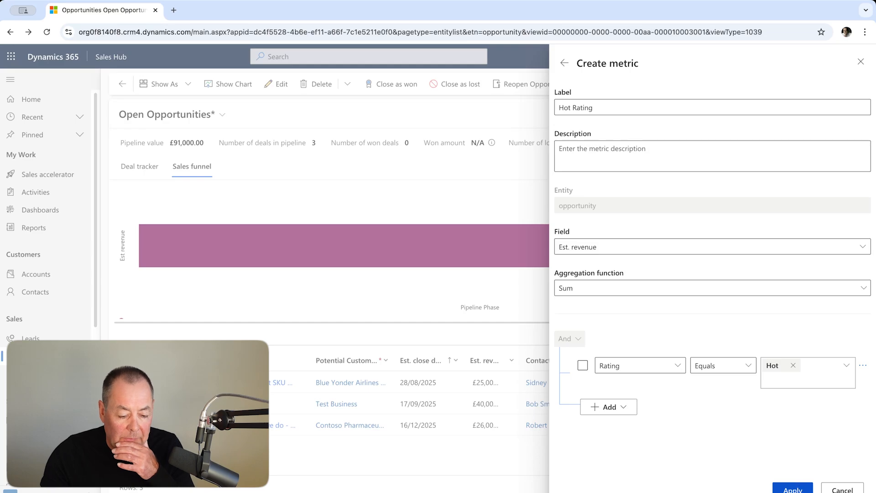
pyautogui.click(793, 488)
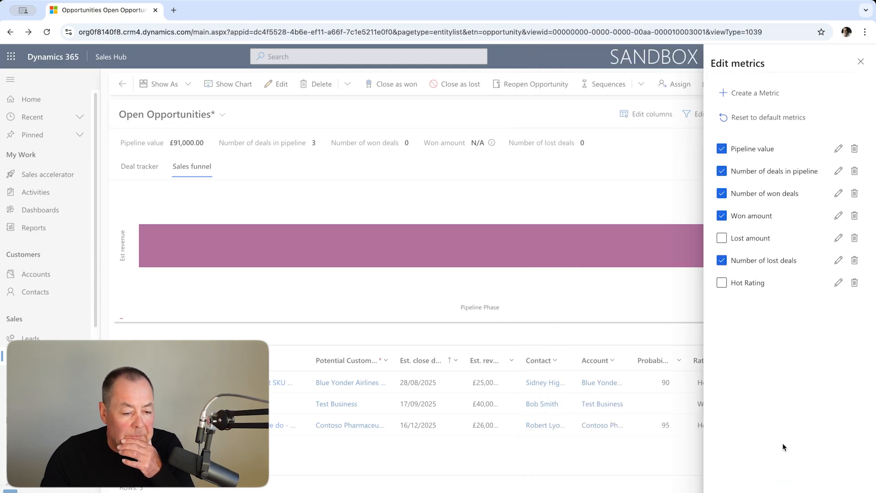
# Include the Hot Rating metric in the pipeline summary, close the metric settings and return to the Deal tracker chart.
pyautogui.click(722, 284)
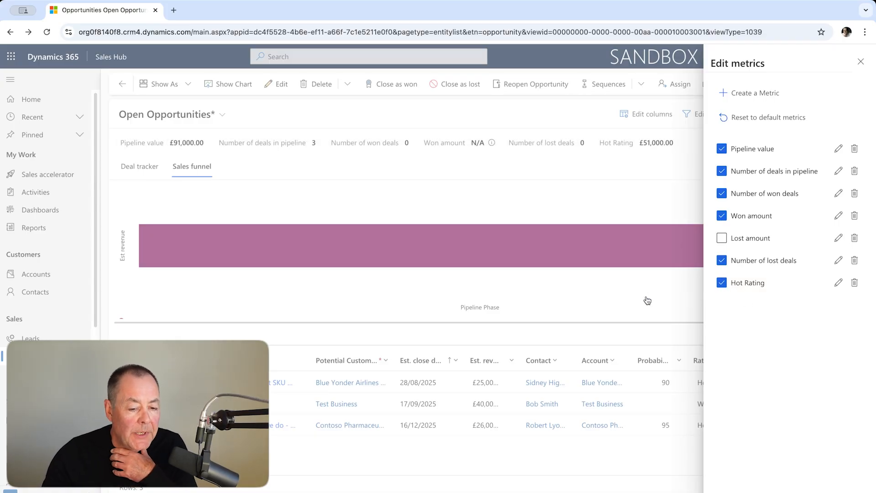
pyautogui.click(860, 62)
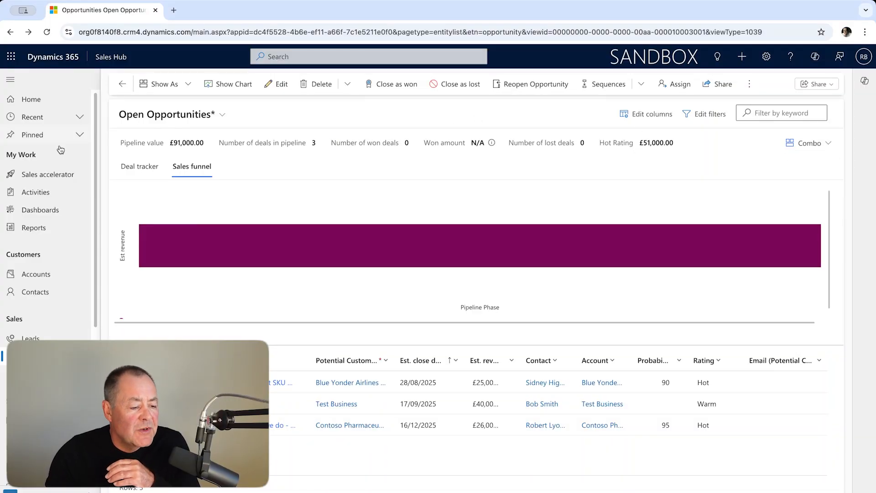
pyautogui.click(148, 168)
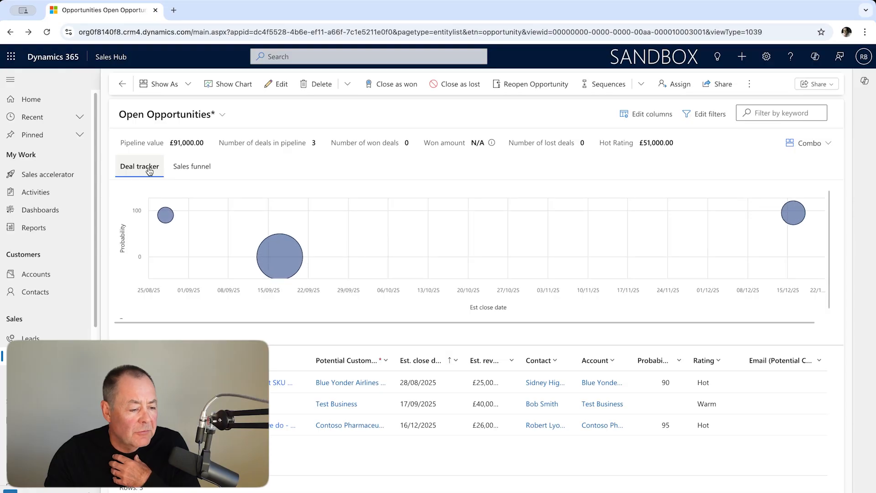